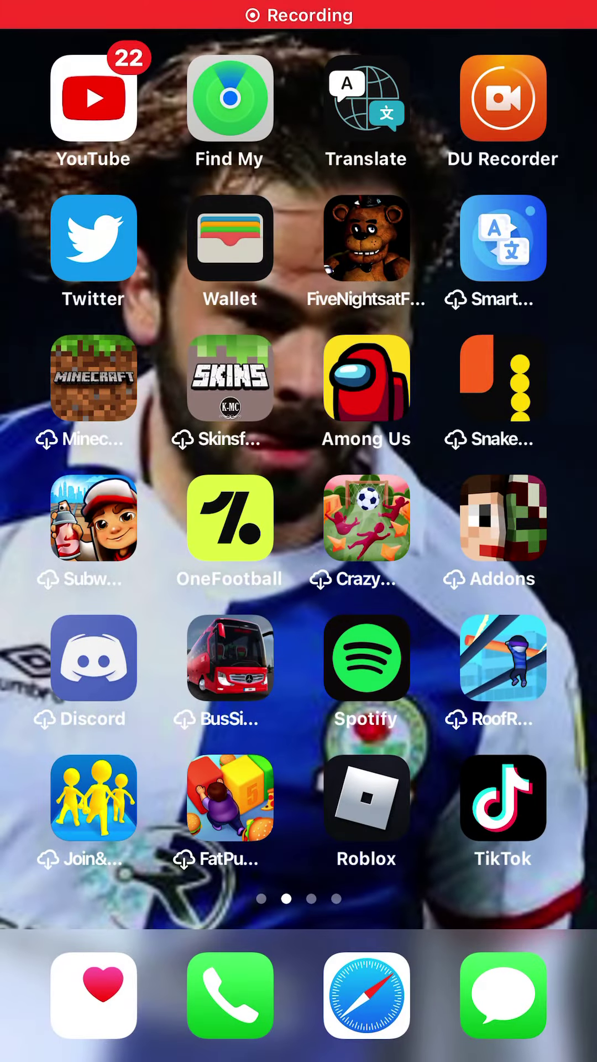
Step: Launch Roblox and open the Adopt Me! game from the Continue row
{"action": "left_click", "coordinate": [366, 798]}
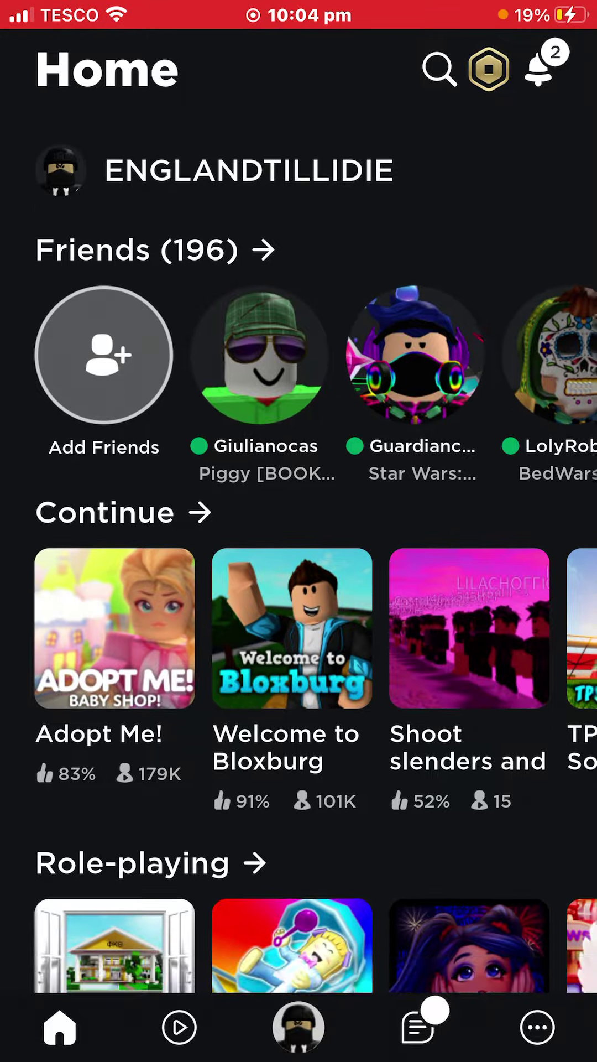
{"action": "left_click", "coordinate": [115, 631]}
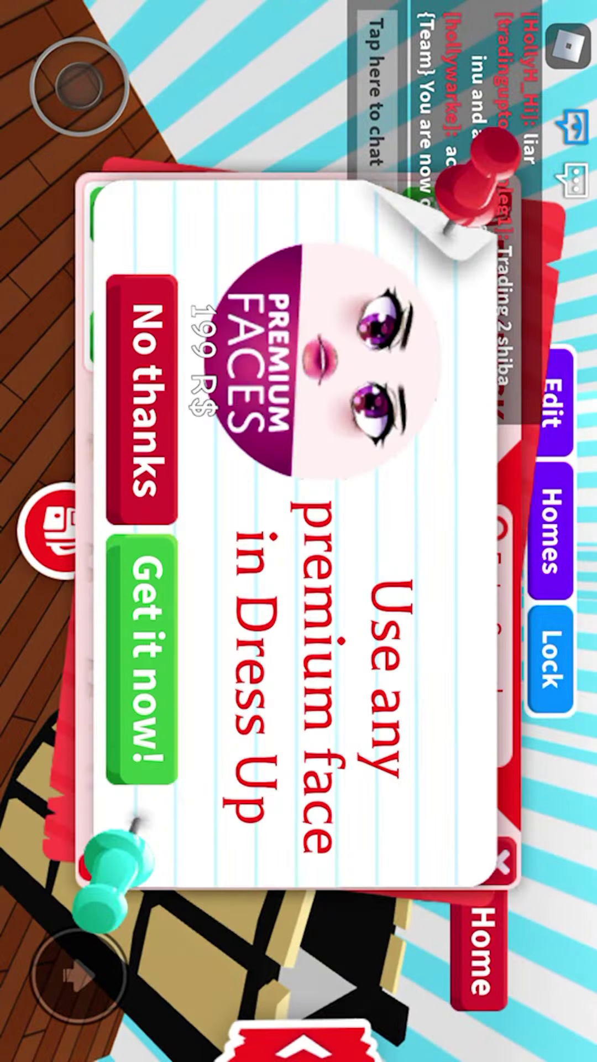
Step: Decline the premium faces offer and bring up the Pets list in the backpack
{"action": "left_click", "coordinate": [154, 344]}
{"action": "left_click", "coordinate": [65, 531]}
{"action": "left_click", "coordinate": [377, 91]}
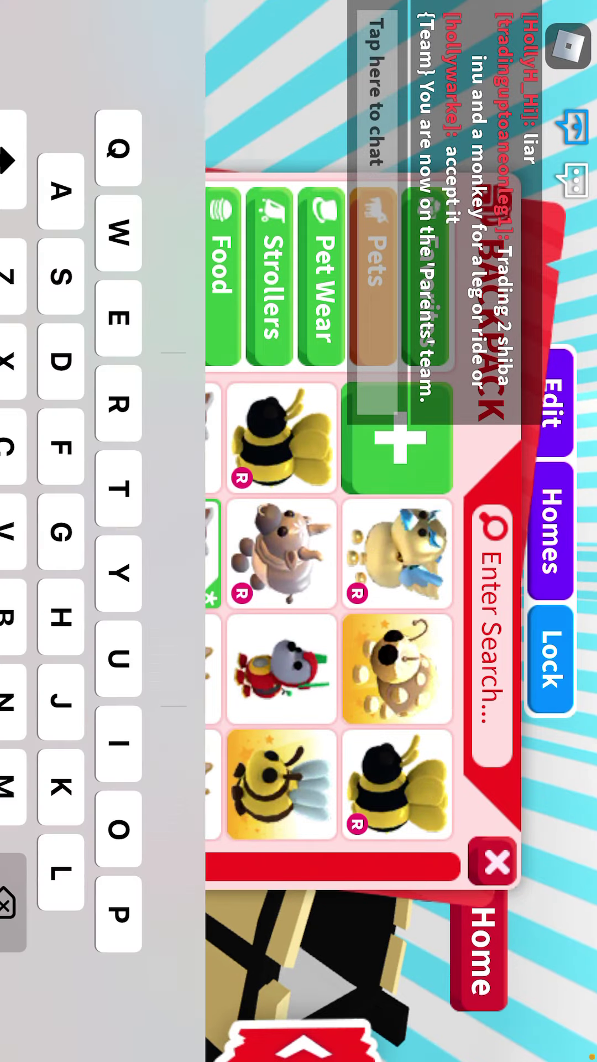
{"action": "left_click", "coordinate": [112, 336]}
{"action": "left_click", "coordinate": [377, 91]}
{"action": "left_click", "coordinate": [496, 861]}
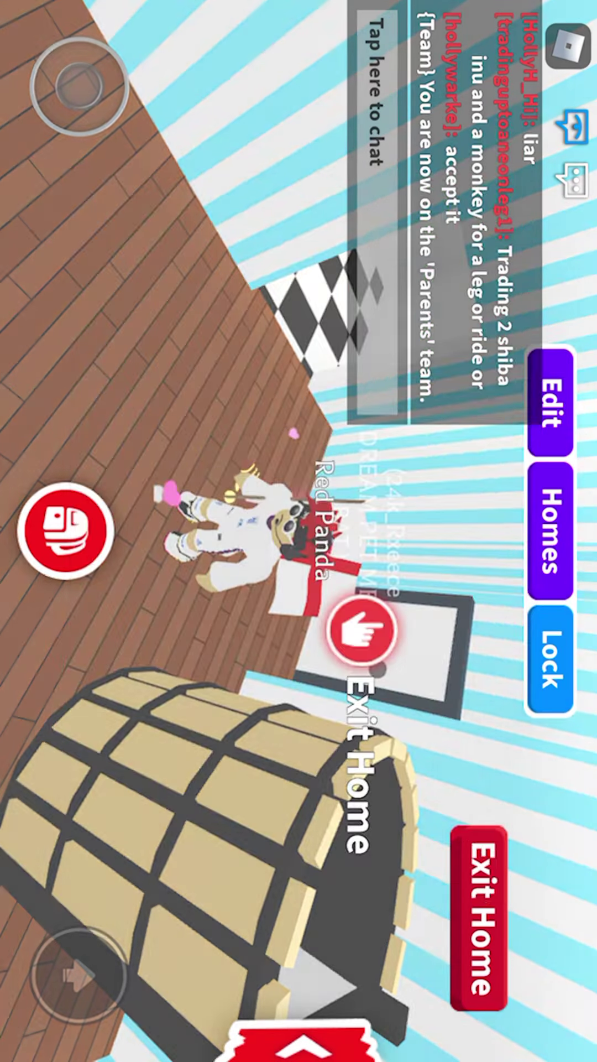
{"action": "left_click", "coordinate": [66, 531]}
{"action": "left_click", "coordinate": [375, 274]}
{"action": "key", "text": "Return"}
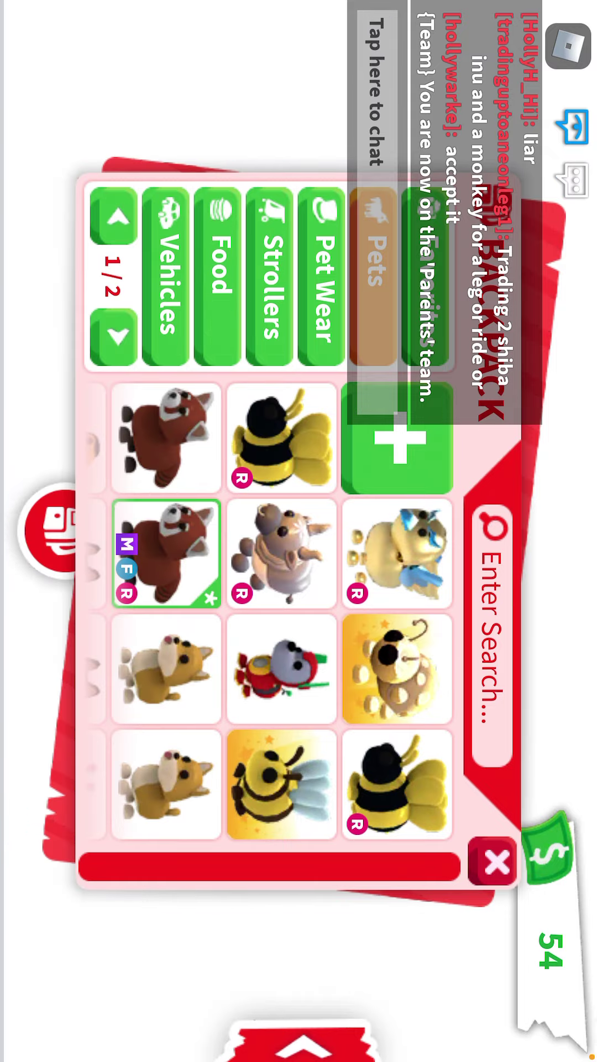
Step: Inspect a pet and the Red Panda, then equip the Robin
{"action": "left_click", "coordinate": [396, 552]}
{"action": "left_click", "coordinate": [437, 753]}
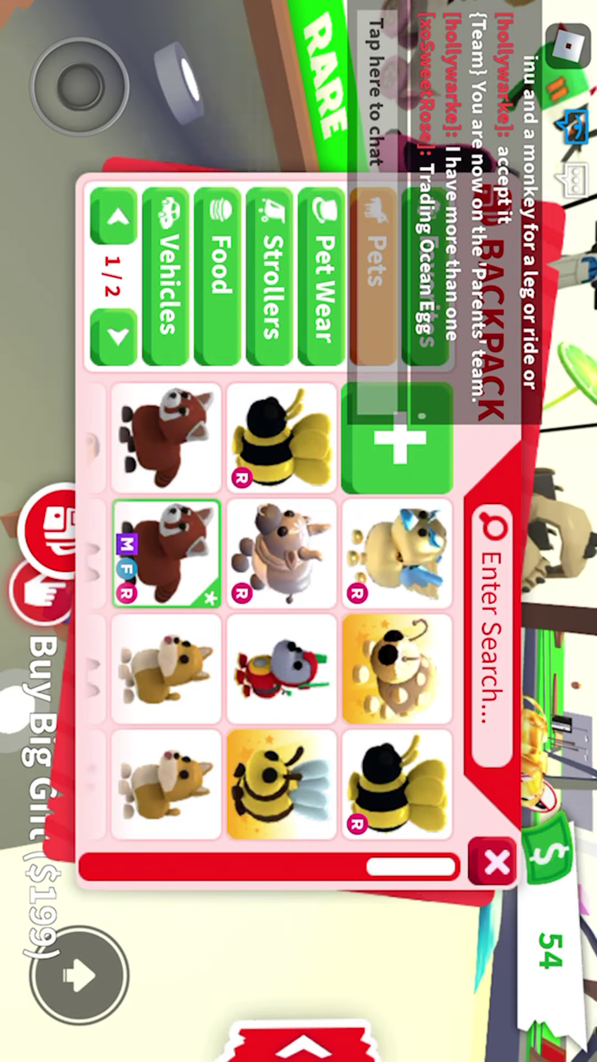
{"action": "left_click_drag", "start_coordinate": [207, 614], "coordinate": [374, 614]}
{"action": "left_click", "coordinate": [335, 552]}
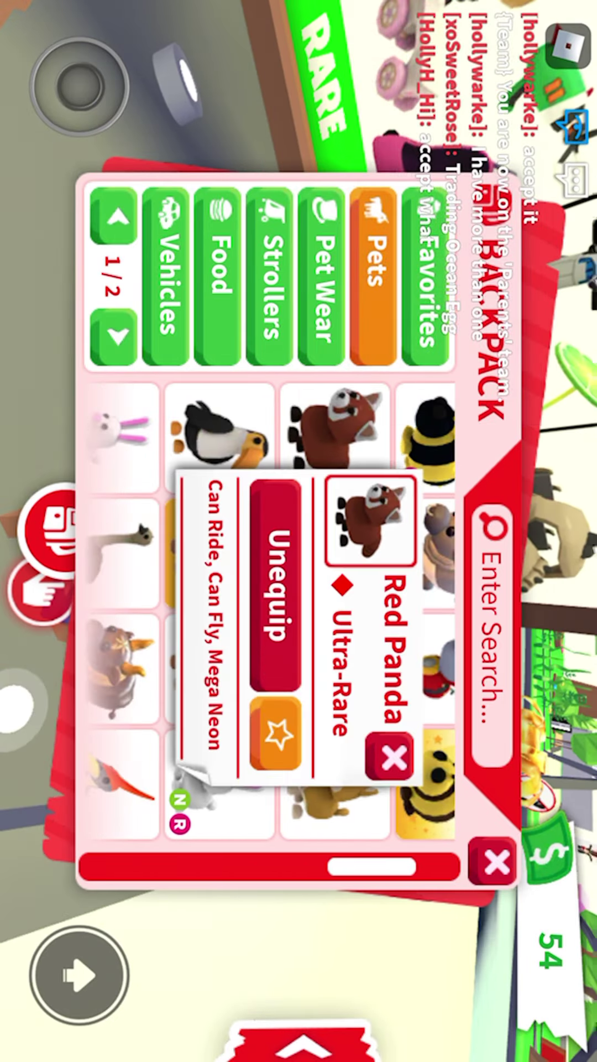
{"action": "left_click", "coordinate": [391, 755]}
{"action": "left_click_drag", "start_coordinate": [208, 614], "coordinate": [374, 614]}
{"action": "left_click", "coordinate": [192, 437]}
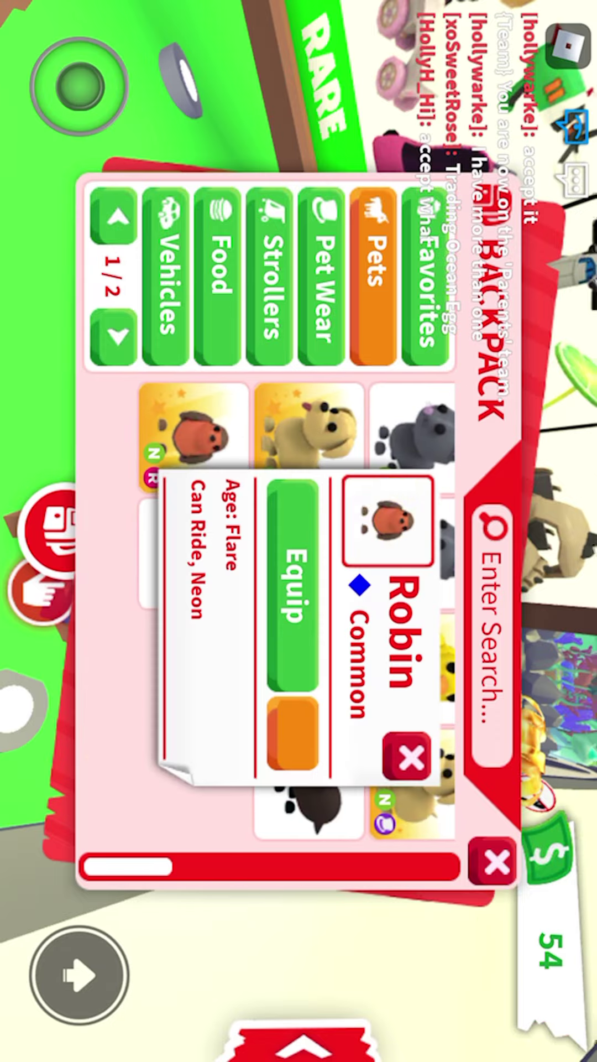
{"action": "left_click", "coordinate": [408, 755]}
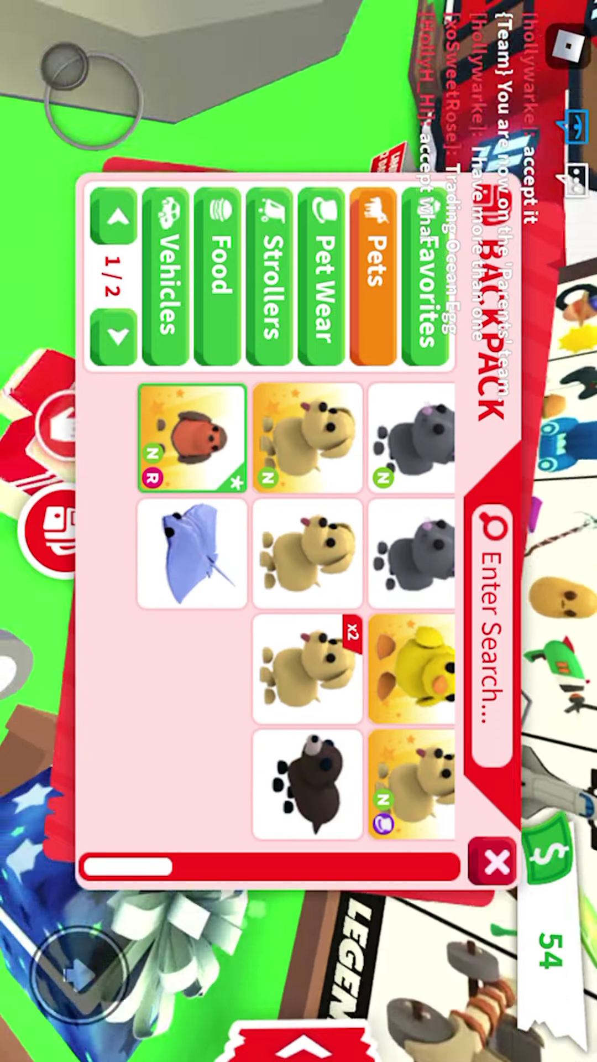
Step: Check the Dog's details, close the backpack, and briefly view the Robin's outfit editor
{"action": "left_click", "coordinate": [307, 438]}
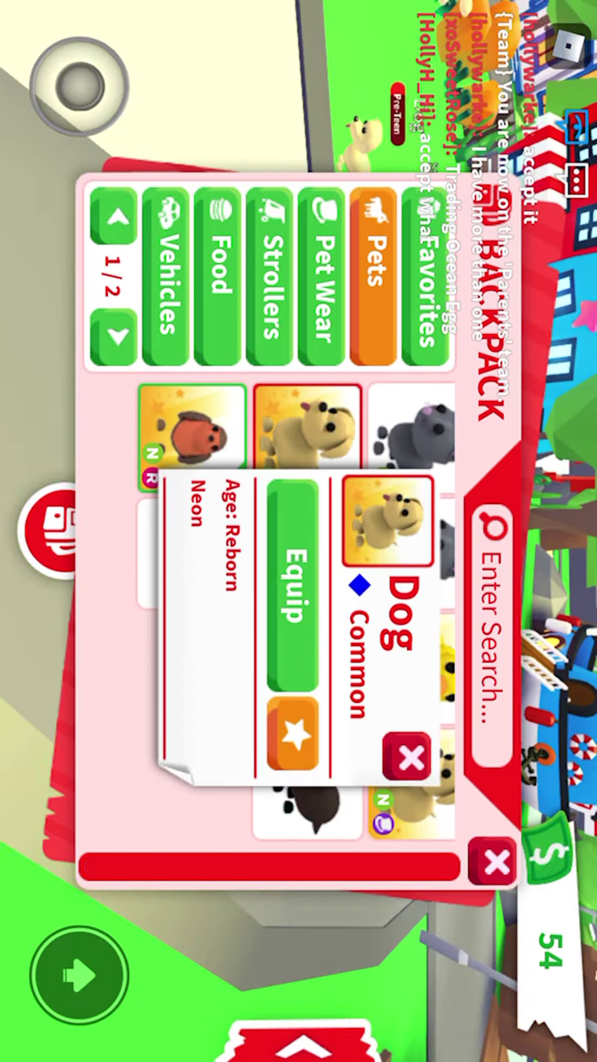
{"action": "left_click", "coordinate": [407, 755]}
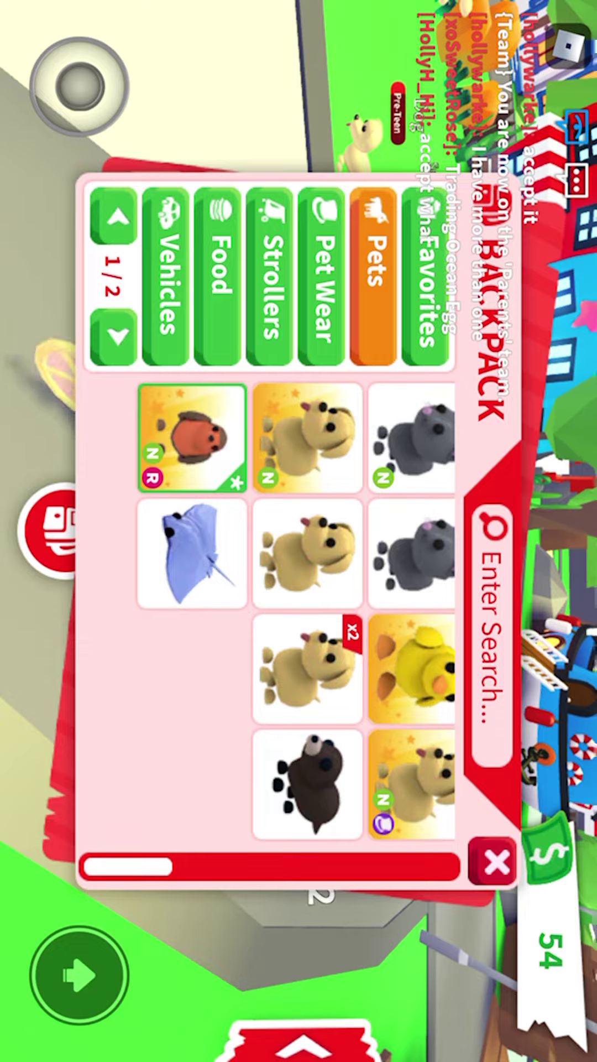
{"action": "left_click", "coordinate": [495, 860]}
{"action": "left_click", "coordinate": [237, 441]}
{"action": "left_click", "coordinate": [171, 404]}
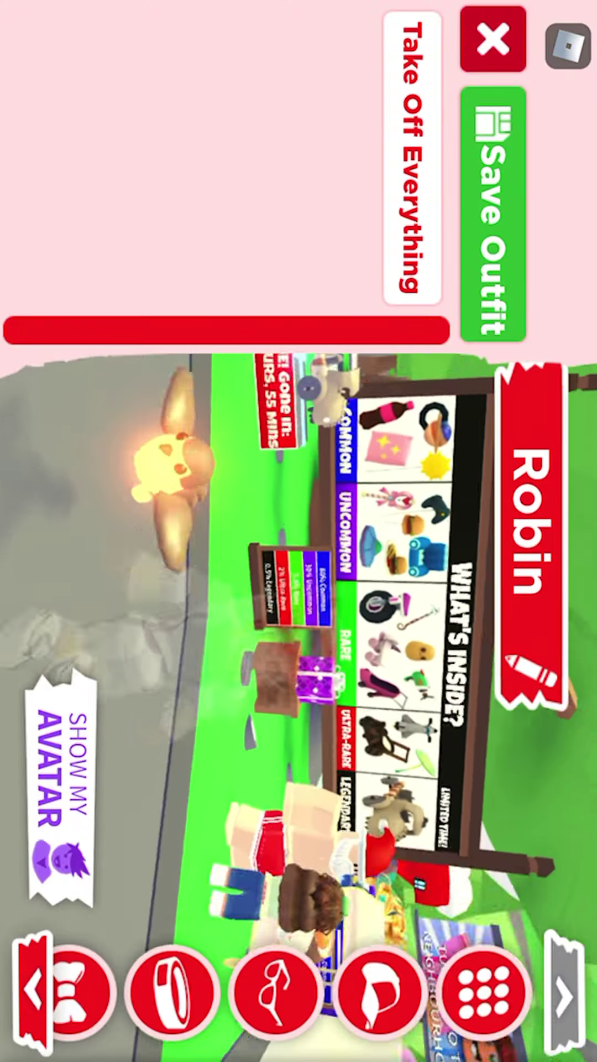
{"action": "left_click", "coordinate": [492, 38]}
Step: Accept the incoming trade request and offer the Robin
{"action": "left_click", "coordinate": [427, 605]}
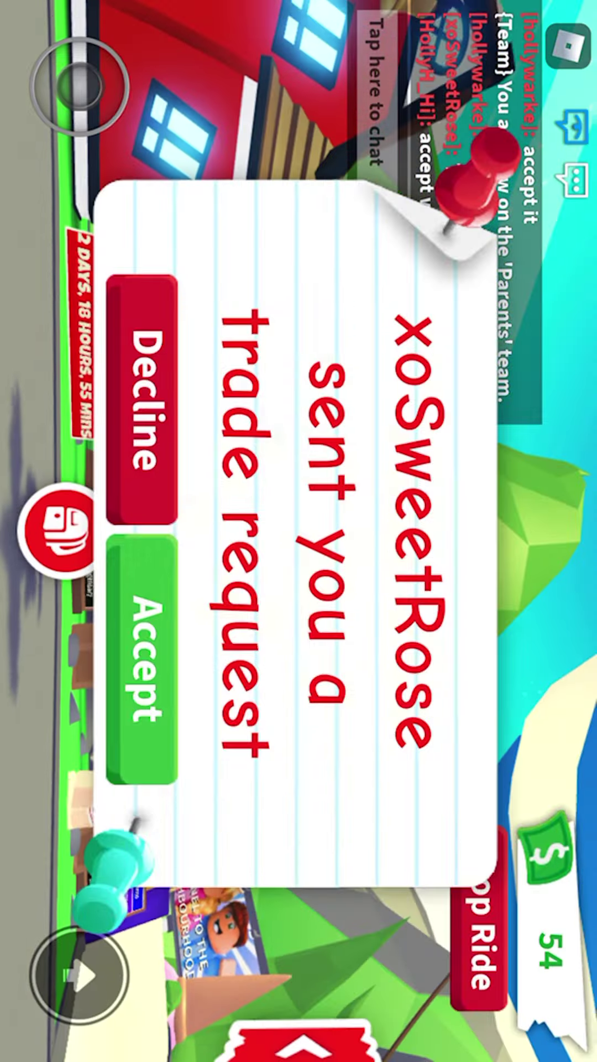
{"action": "left_click", "coordinate": [142, 659]}
{"action": "left_click", "coordinate": [142, 569]}
{"action": "left_click", "coordinate": [367, 273]}
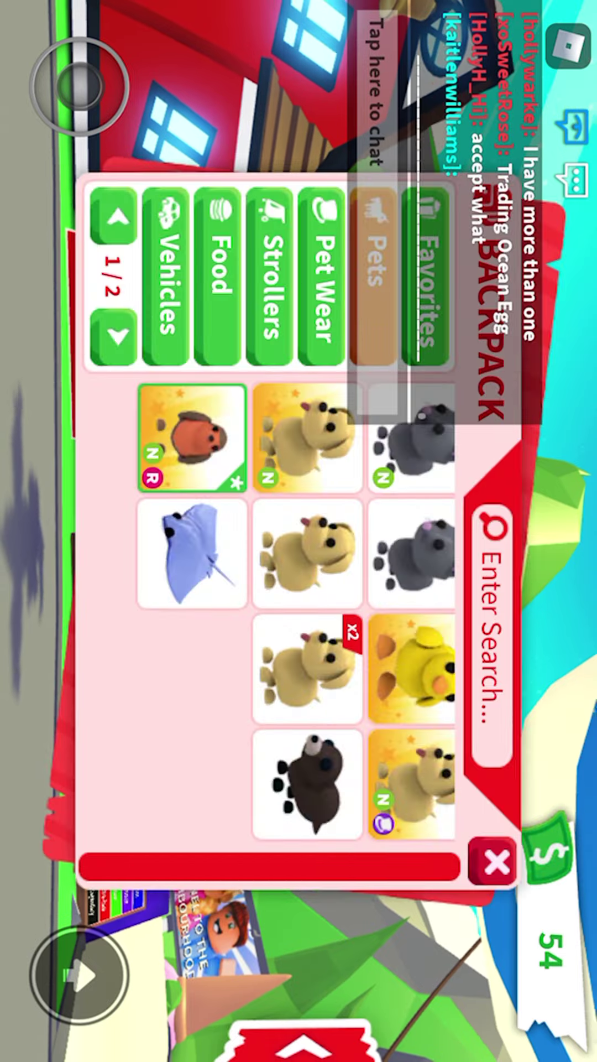
{"action": "left_click", "coordinate": [201, 439]}
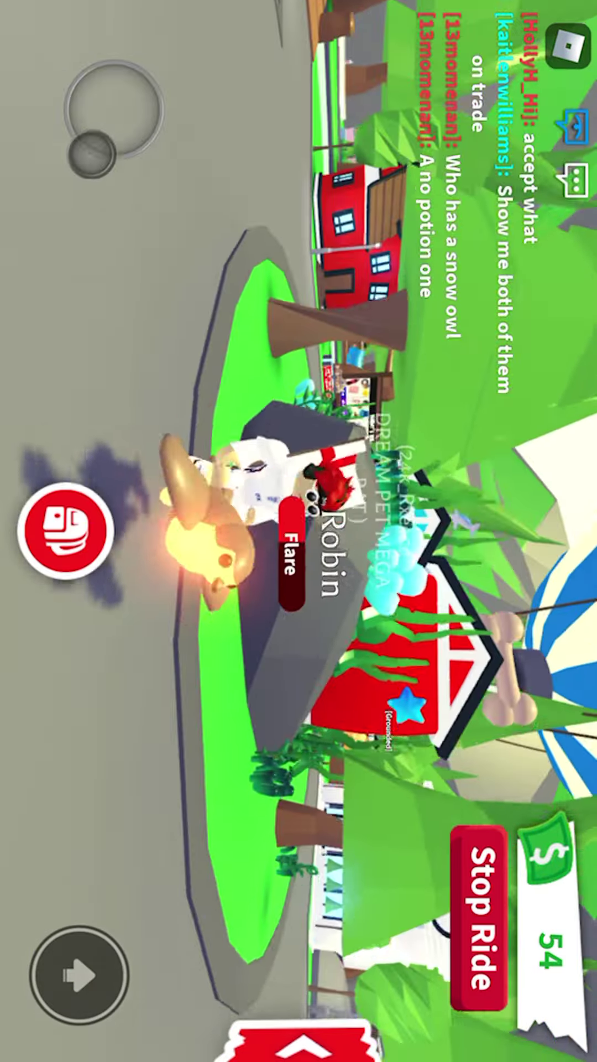
Step: Briefly open and close the backpack while riding the Robin through town
{"action": "left_click", "coordinate": [66, 527]}
{"action": "left_click", "coordinate": [493, 857]}
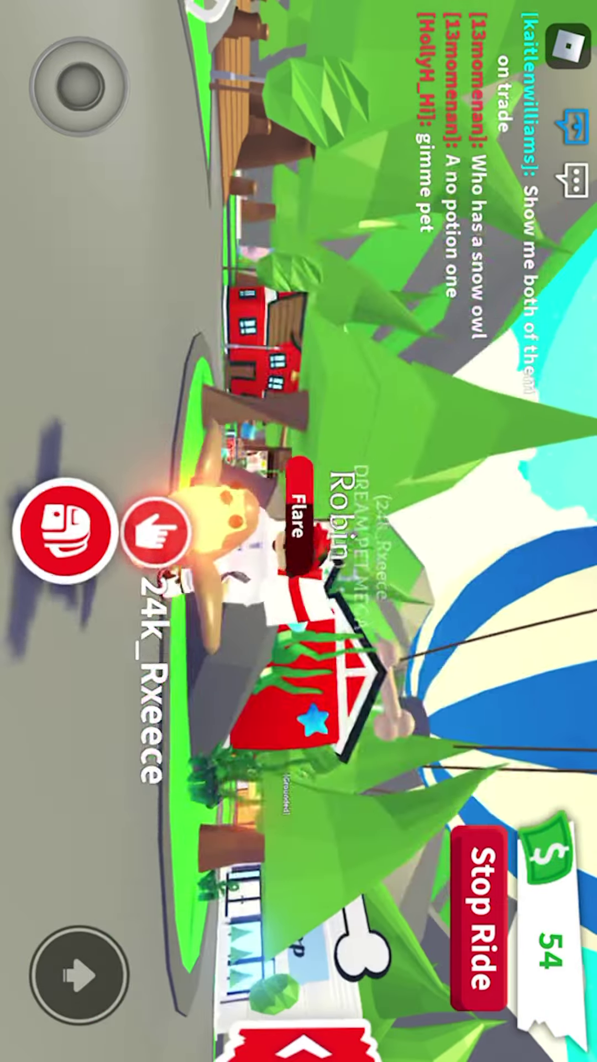
Step: Open the backpack and bring out the Mega Neon Red Panda
{"action": "left_click", "coordinate": [66, 527]}
{"action": "scroll", "coordinate": [274, 609], "scroll_direction": "up", "scroll_amount": 5}
{"action": "scroll", "coordinate": [273, 610], "scroll_direction": "down", "scroll_amount": 5}
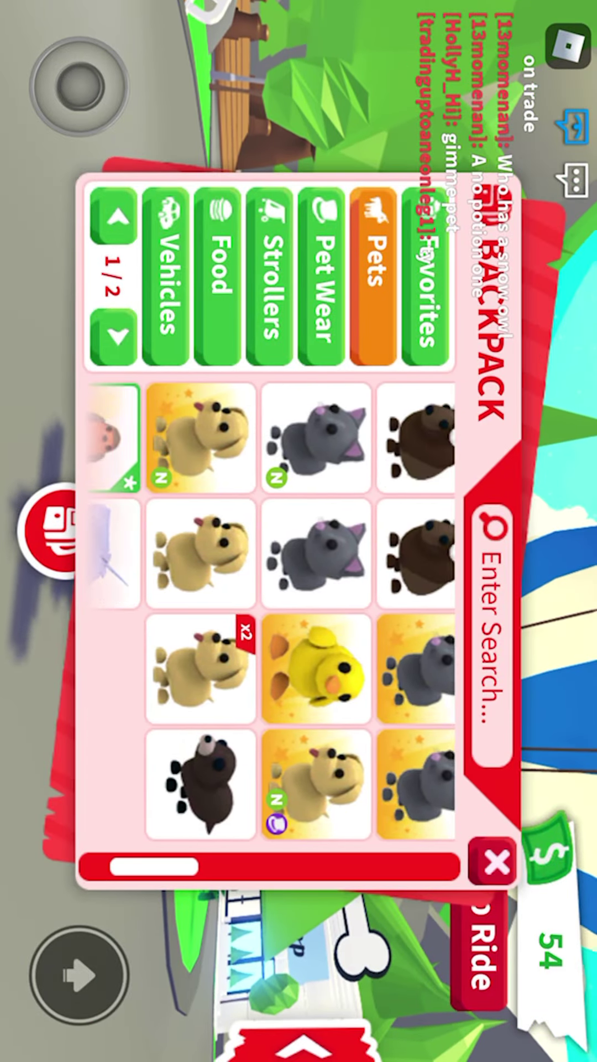
{"action": "scroll", "coordinate": [273, 609], "scroll_direction": "down", "scroll_amount": 2}
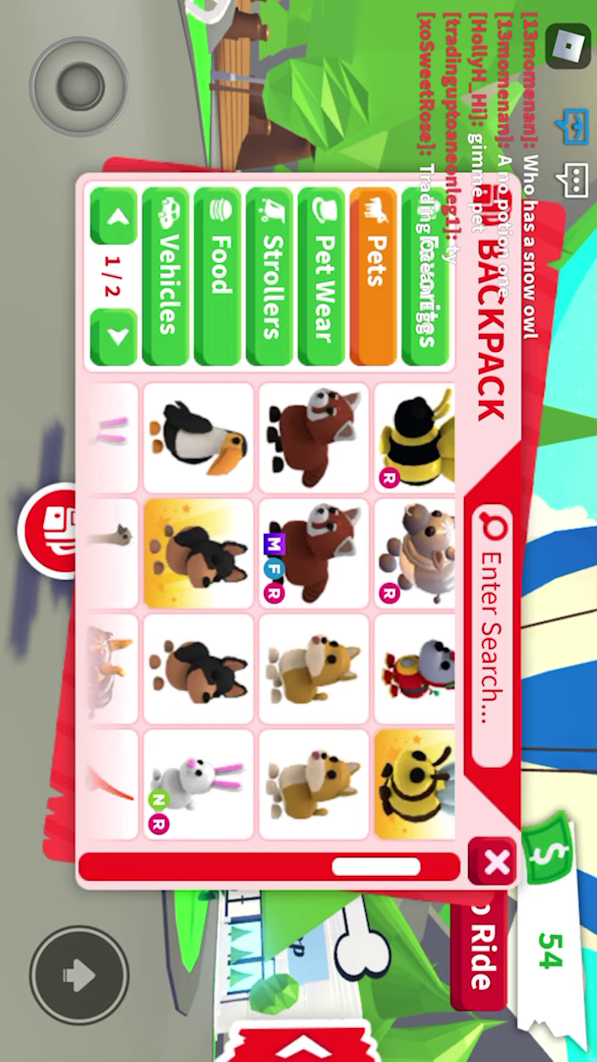
{"action": "scroll", "coordinate": [271, 611], "scroll_direction": "up", "scroll_amount": 1}
{"action": "left_click", "coordinate": [284, 552]}
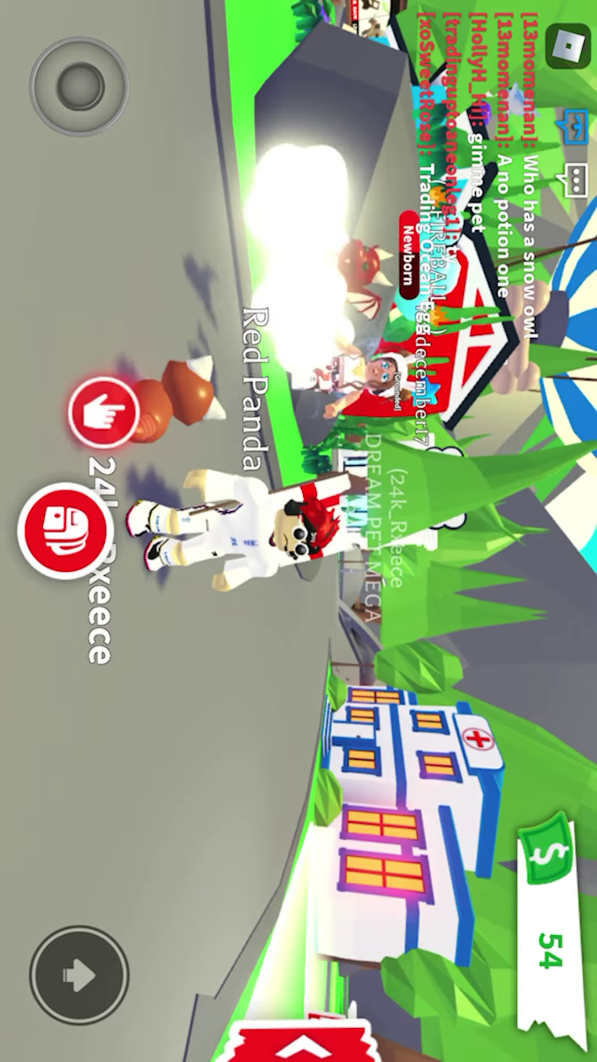
Step: Ride the Red Panda, then view the Mega Red Panda's details in the backpack
{"action": "left_click", "coordinate": [162, 415]}
{"action": "left_click", "coordinate": [183, 287]}
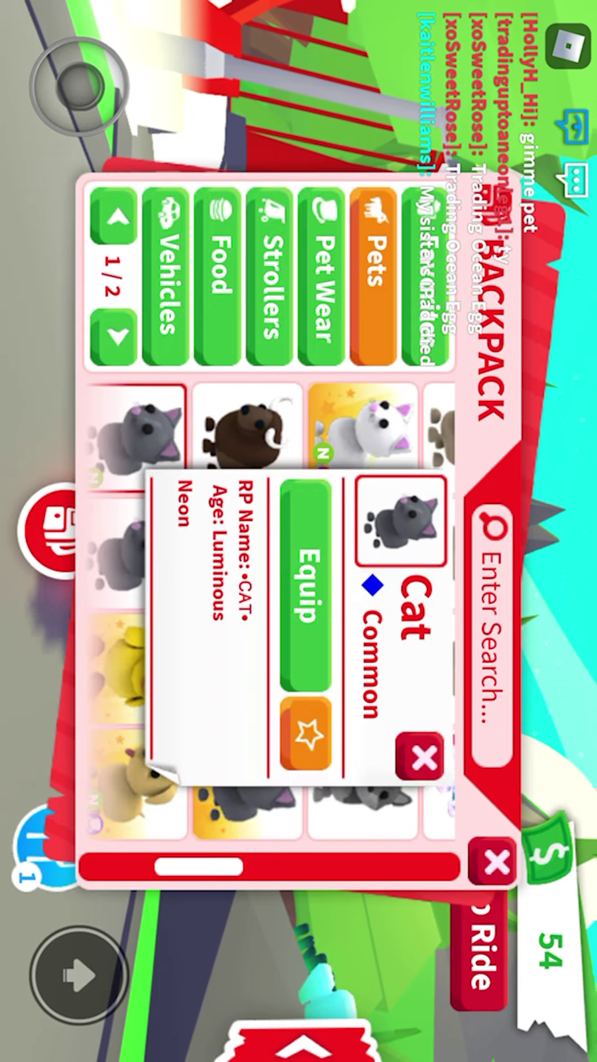
{"action": "scroll", "coordinate": [271, 555], "scroll_direction": "up", "scroll_amount": 2}
{"action": "scroll", "coordinate": [272, 610], "scroll_direction": "down", "scroll_amount": 5}
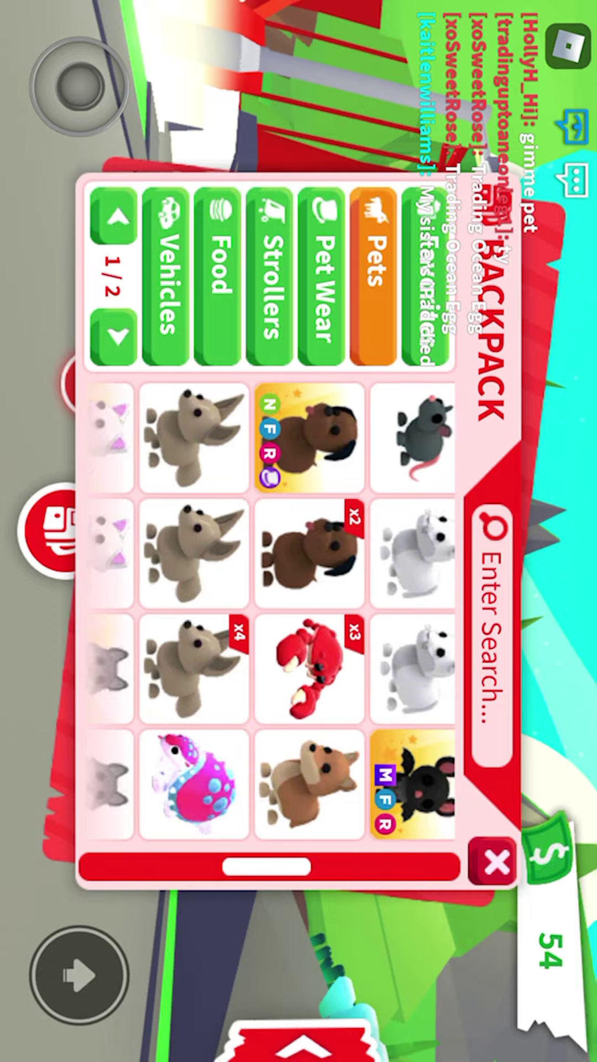
{"action": "left_click", "coordinate": [309, 551]}
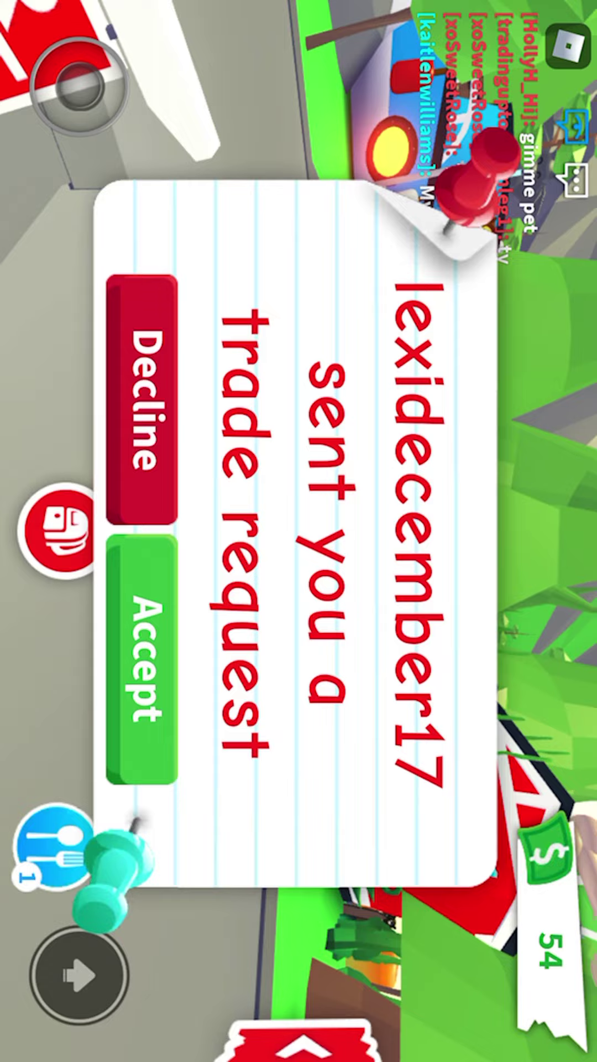
{"action": "left_click", "coordinate": [142, 659]}
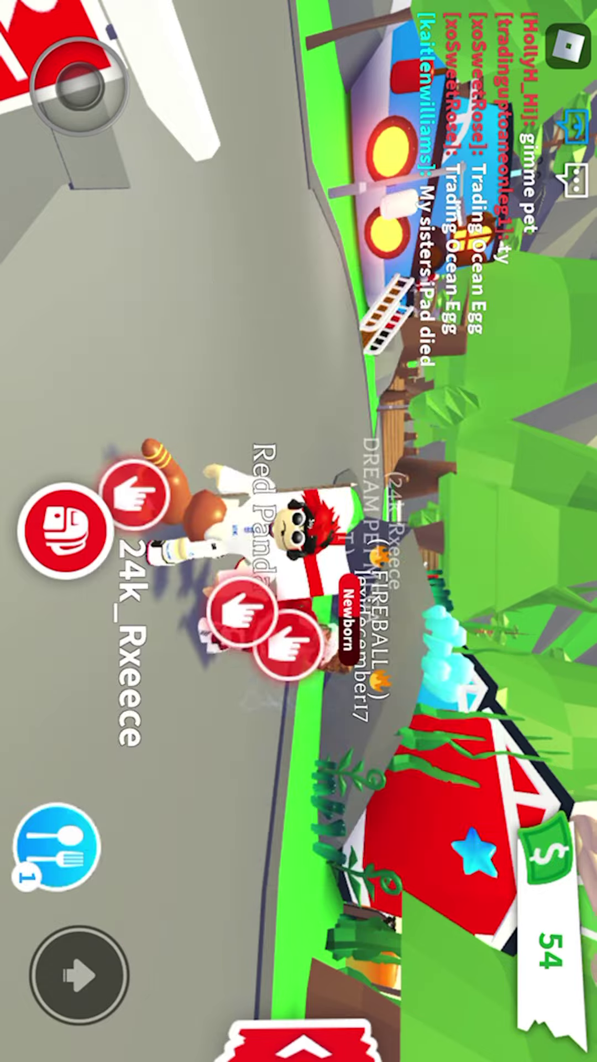
{"action": "left_click", "coordinate": [374, 279]}
{"action": "left_click", "coordinate": [273, 569]}
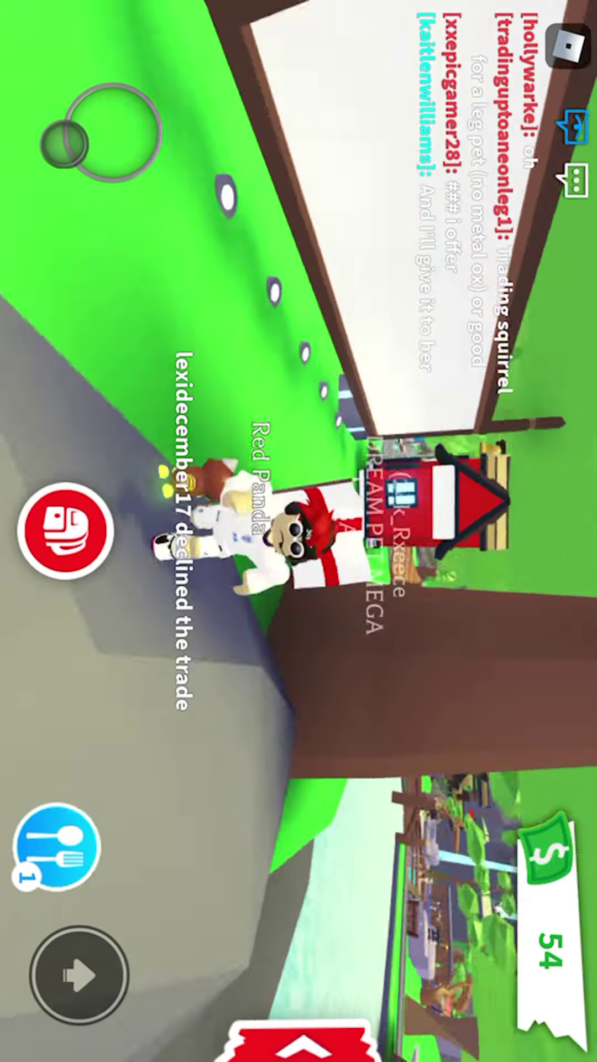
{"action": "left_click_drag", "start_coordinate": [62, 141], "coordinate": [82, 88]}
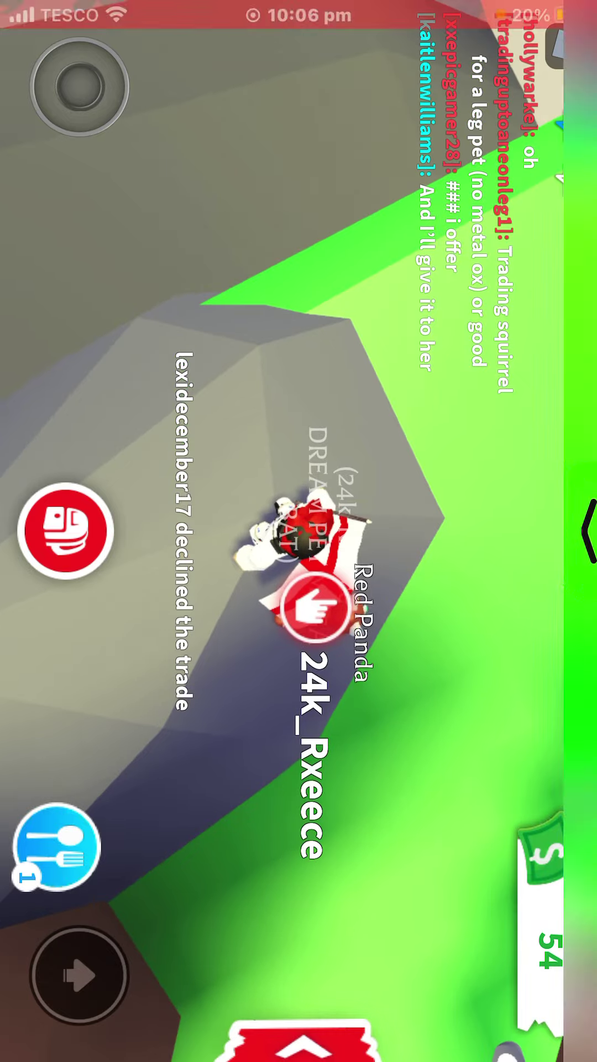